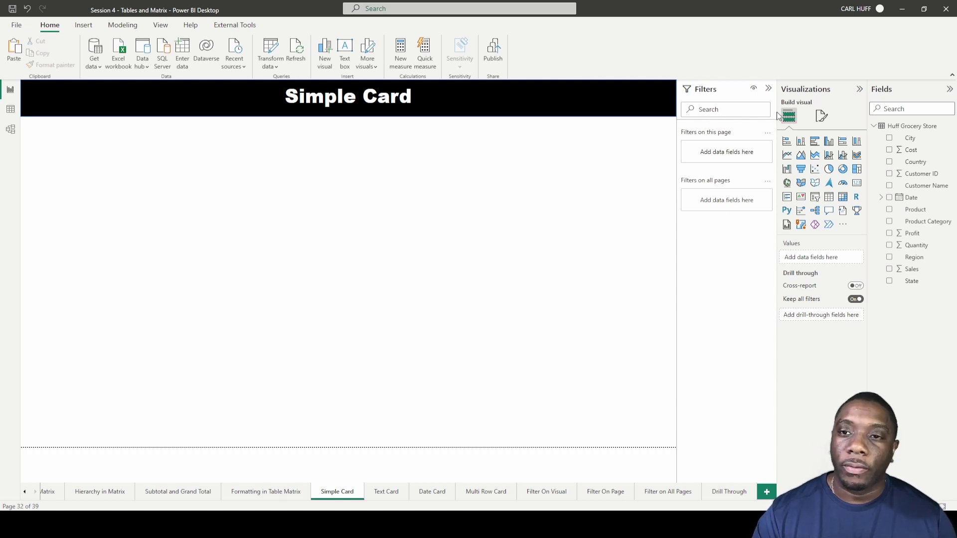
- Collapse the Filters pane to widen the empty Simple Card canvas
left_click(768, 88)
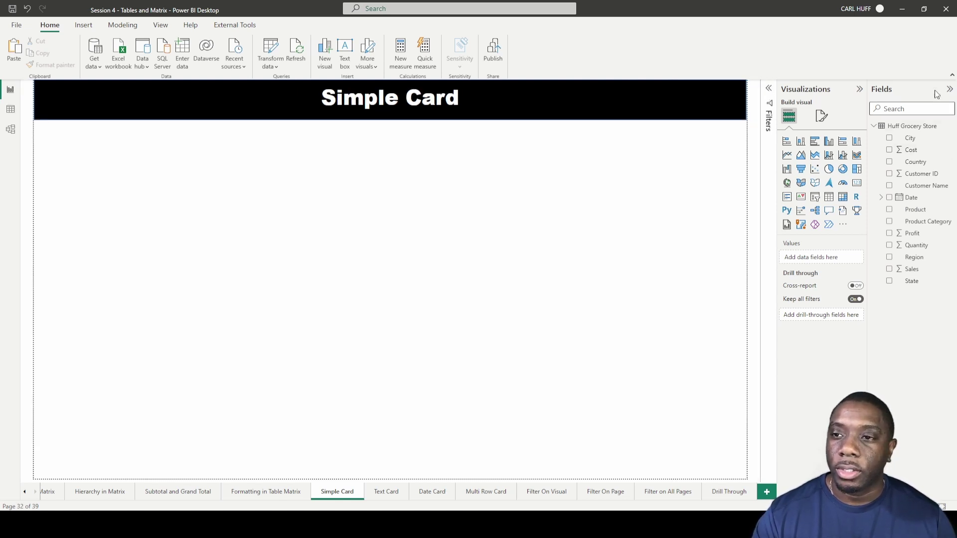
- Add a resized card showing Sum of Sales ($36.43K) near the top left of the page
left_click(856, 184)
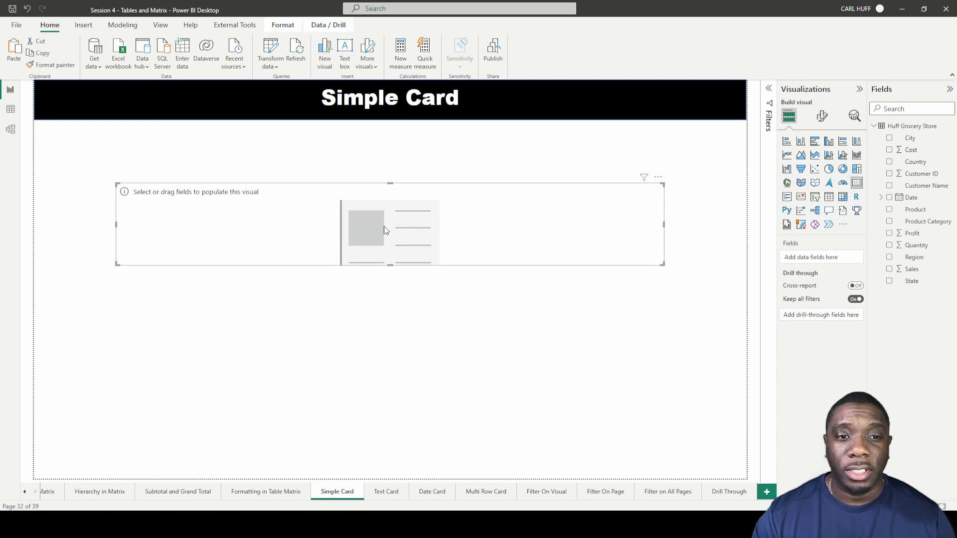
left_click_drag(391, 184, 391, 152)
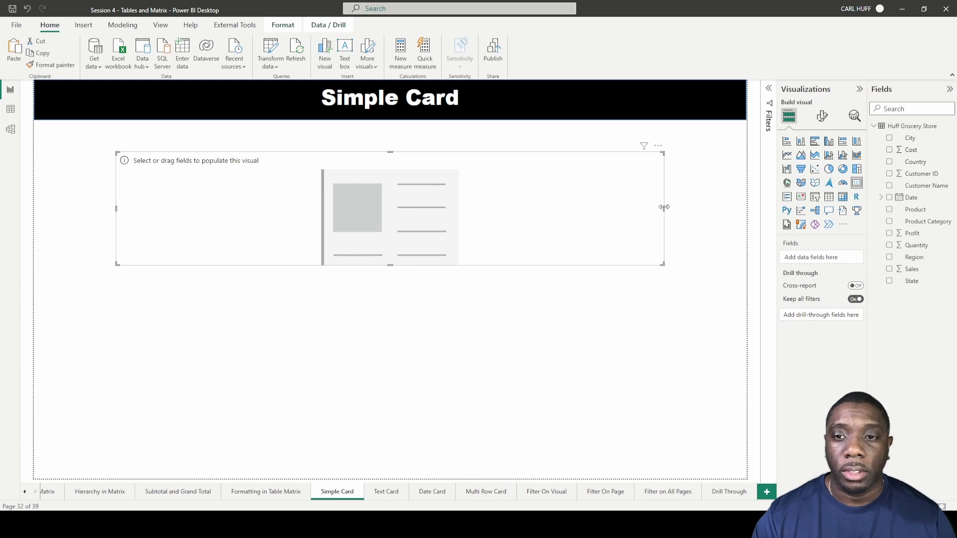
left_click_drag(662, 209, 349, 215)
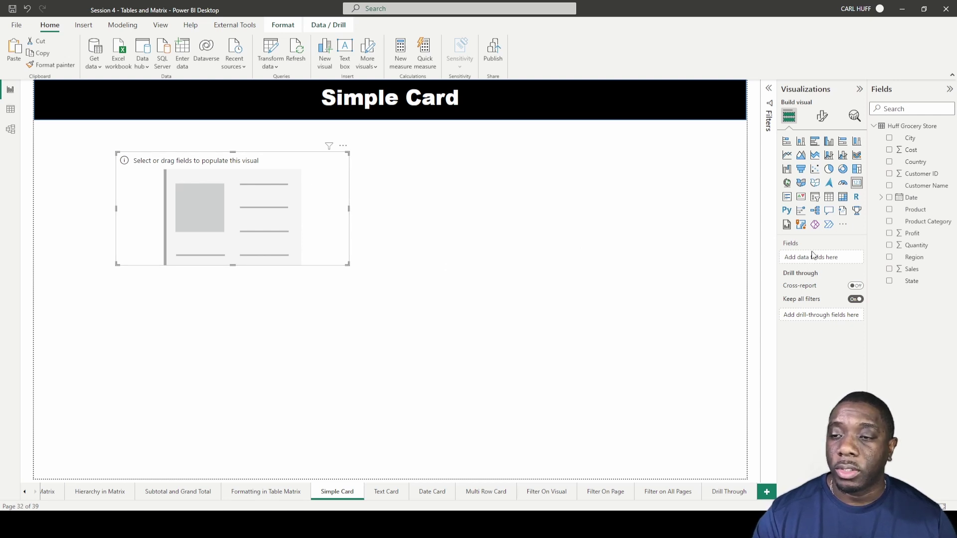
left_click(889, 270)
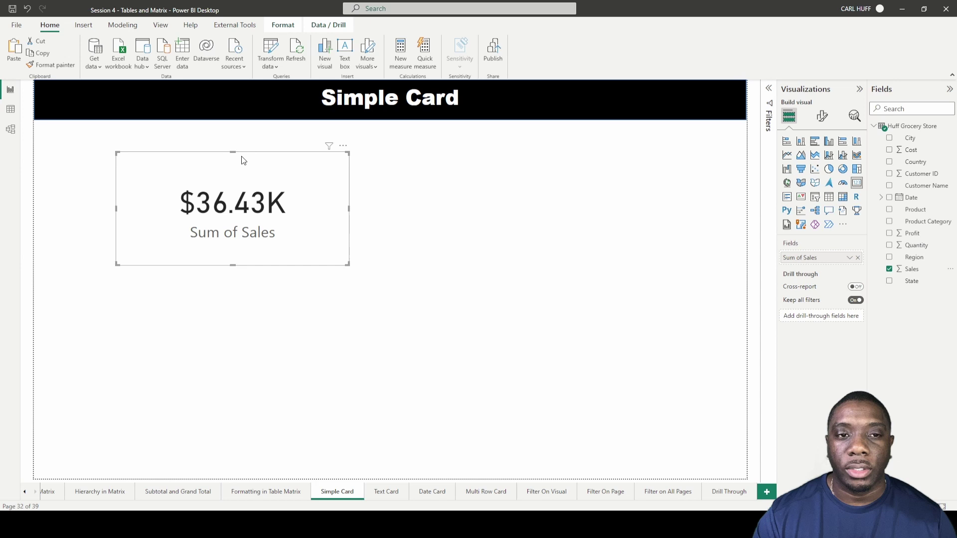
mouse_move(240, 157)
left_mouse_down()
mouse_move(274, 154)
mouse_move(242, 160)
left_mouse_up()
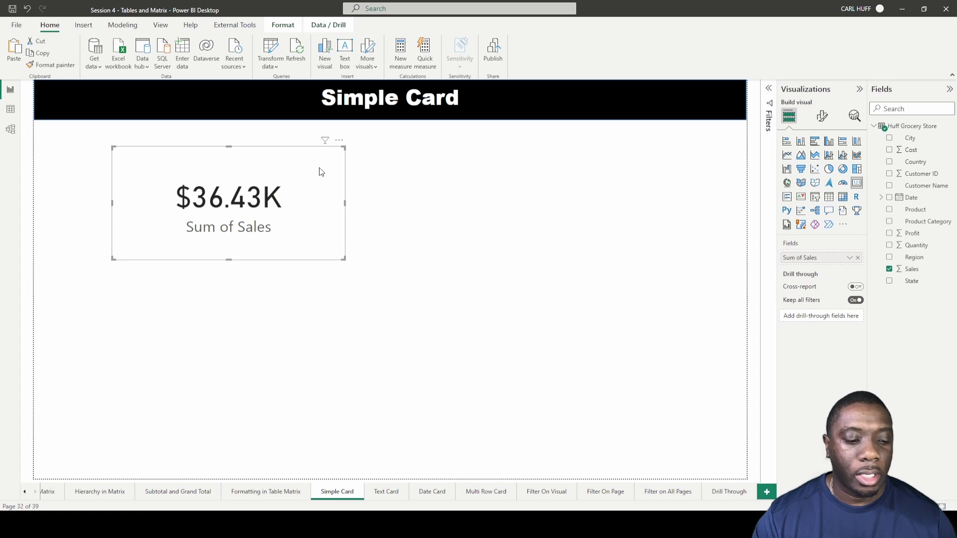
- Add a second card visual displaying Sum of Profit as $30.46K
left_click(393, 170)
left_click(857, 183)
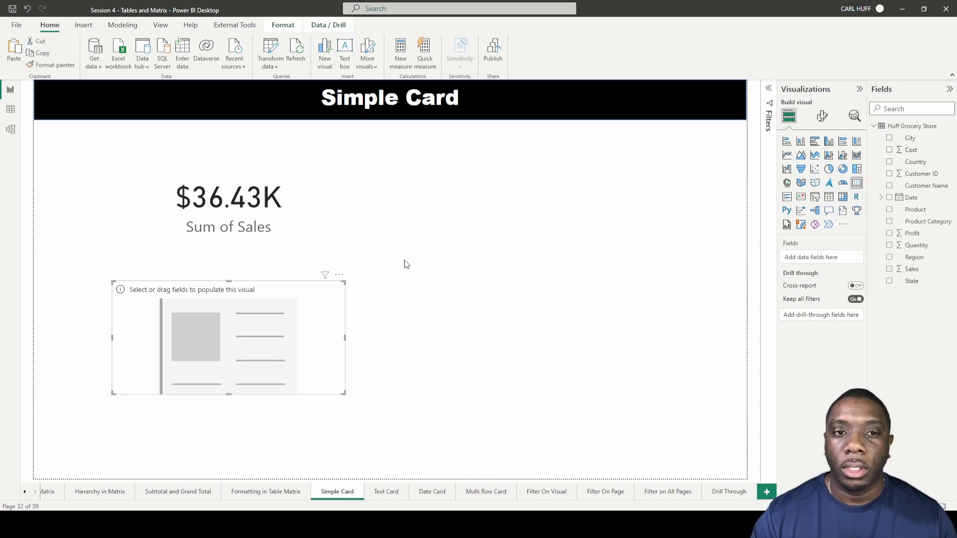
left_click(889, 234)
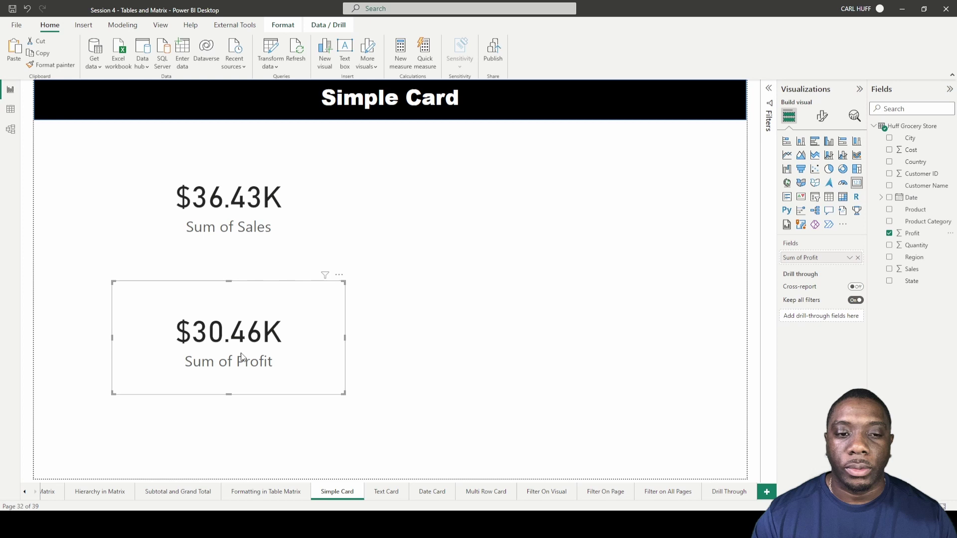
left_click(461, 303)
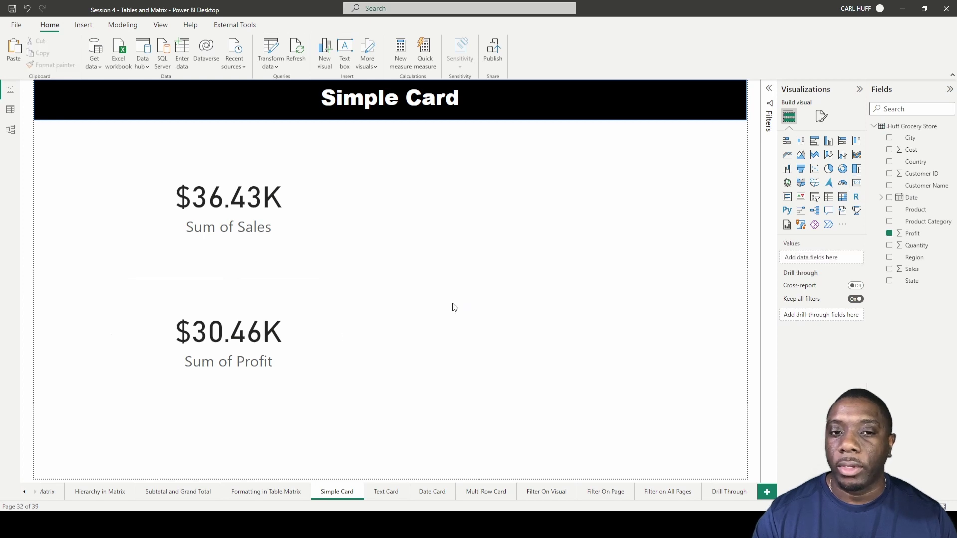
- Add a third empty card at top right and line up Sales and Profit beside it
left_click(857, 183)
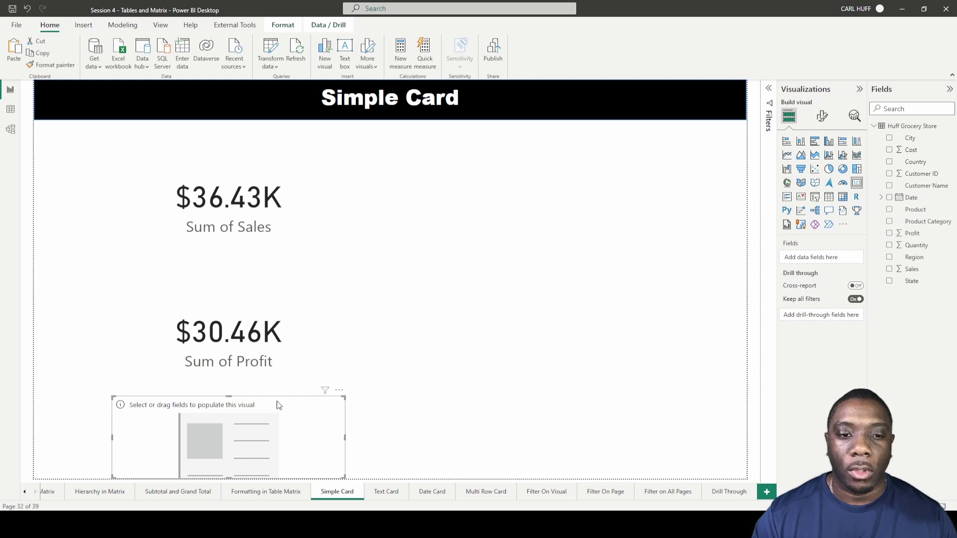
left_click_drag(279, 403, 700, 185)
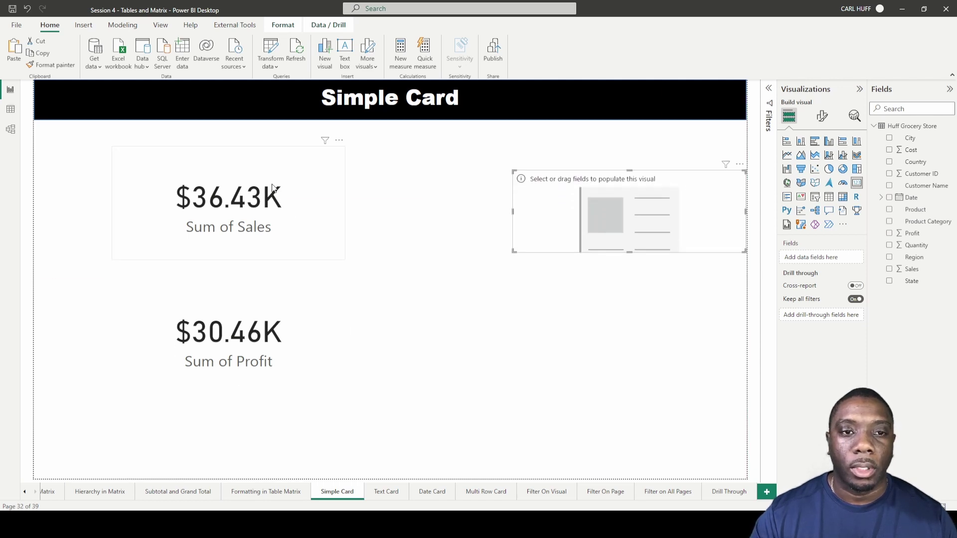
left_click_drag(272, 186, 209, 184)
left_click_drag(319, 309, 429, 214)
left_click_drag(637, 232, 636, 206)
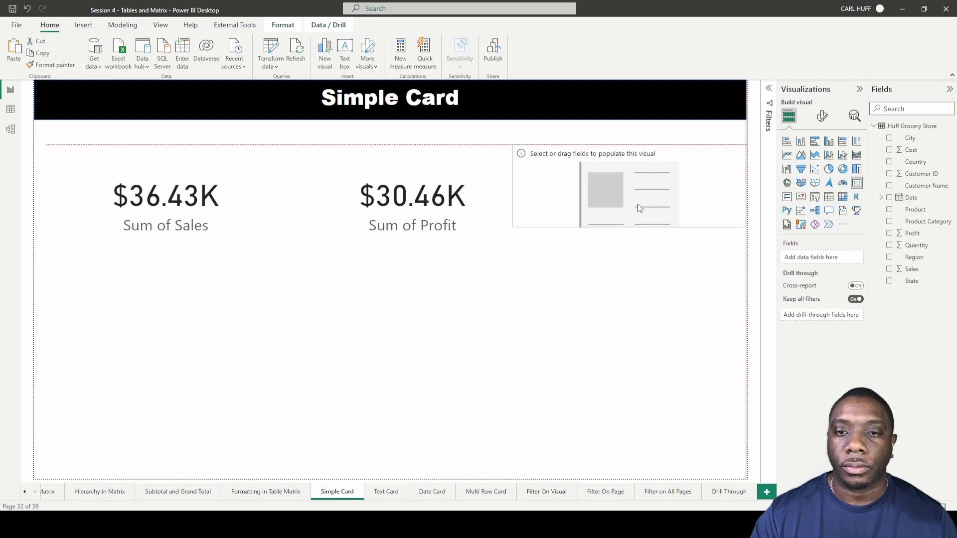
- Show Sum of Quantity (9107) on the third card, matching its size and alignment to the others
left_click(889, 245)
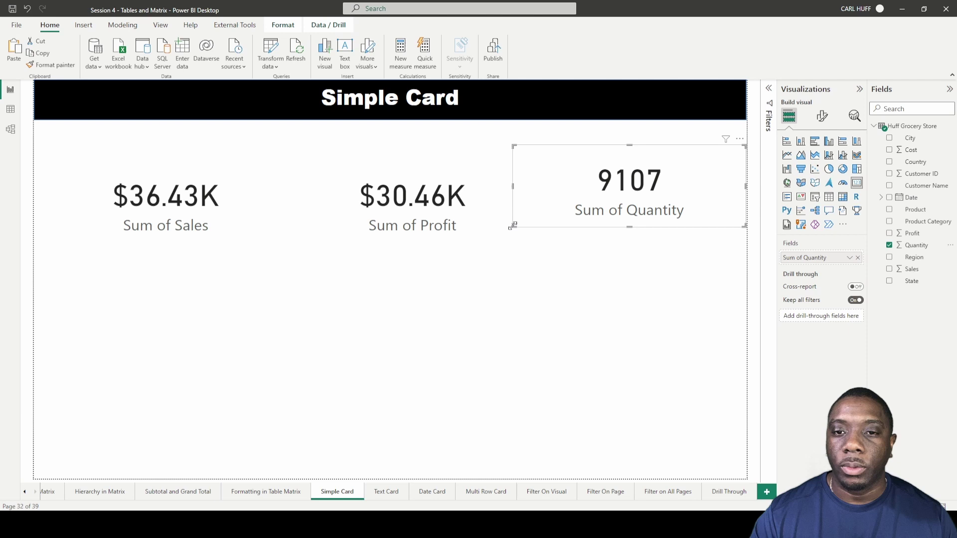
left_click_drag(511, 225, 545, 251)
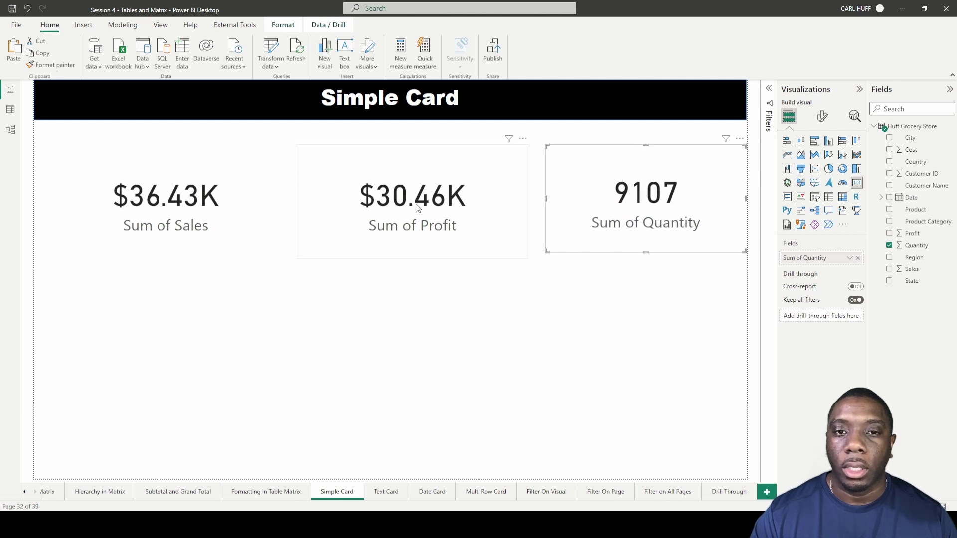
left_click_drag(418, 207, 406, 206)
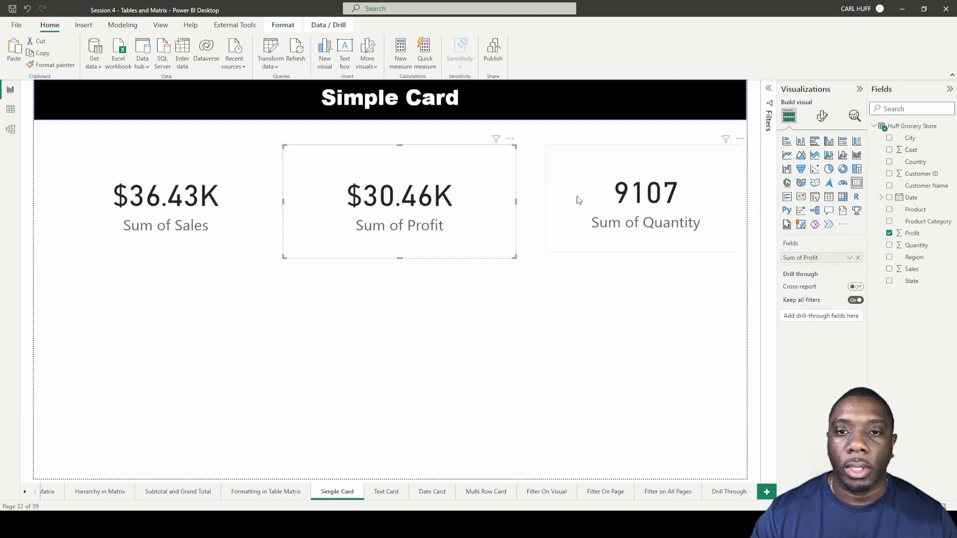
left_click_drag(577, 199, 548, 199)
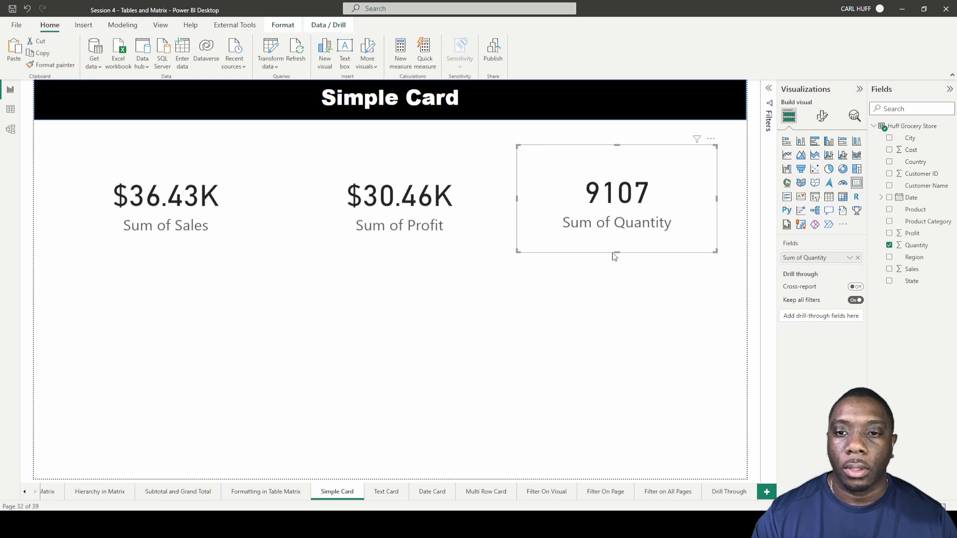
left_click_drag(616, 253, 616, 259)
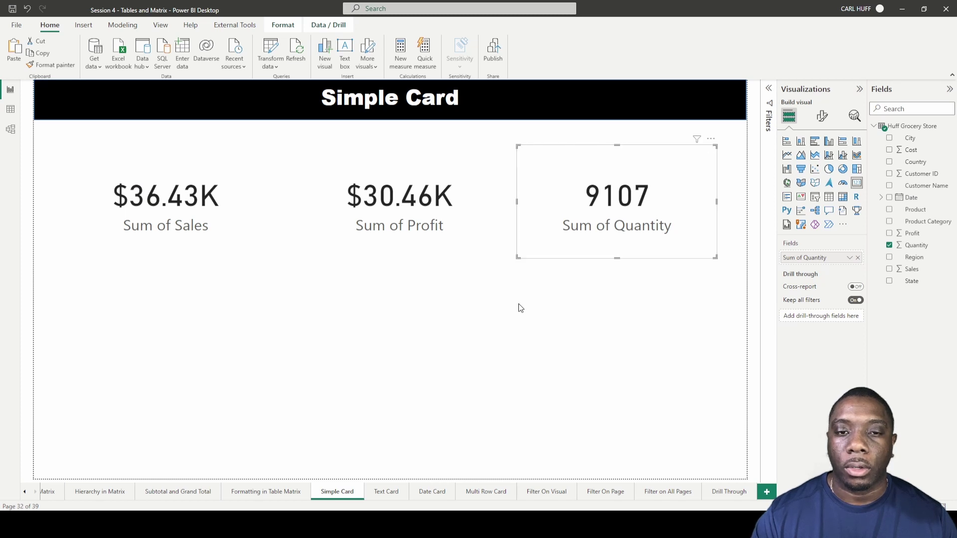
left_click(477, 325)
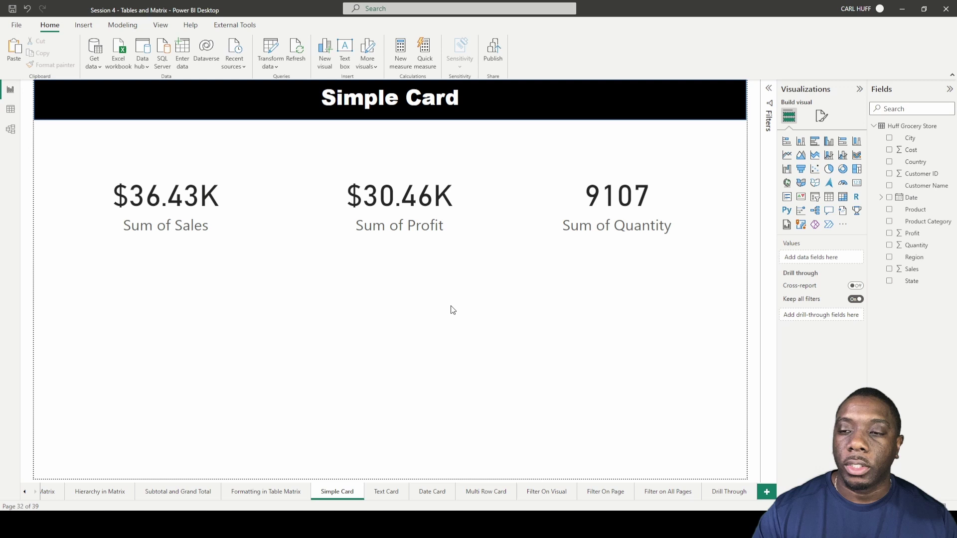
- Add a tall table of Product Category and Sum of Sales beneath the Quantity card
left_click(830, 199)
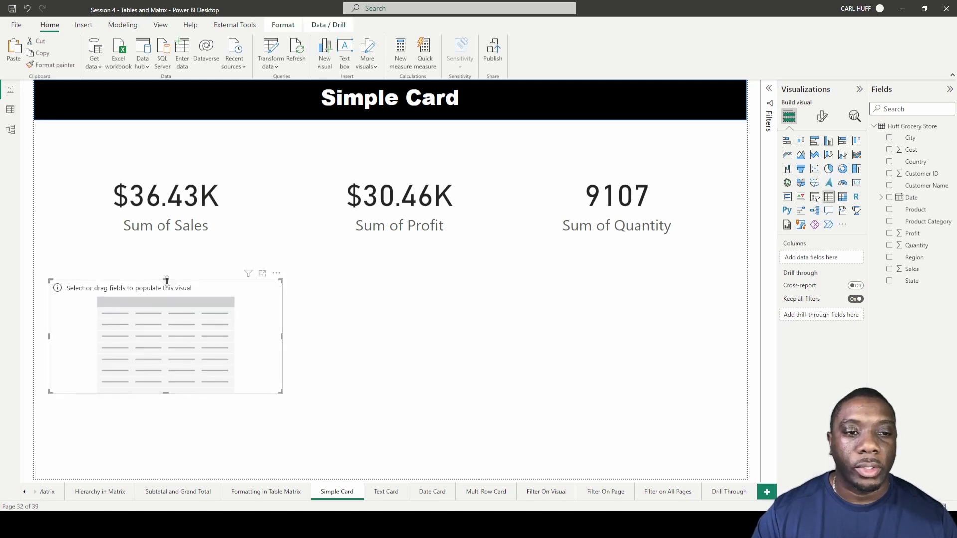
left_click_drag(180, 290, 643, 269)
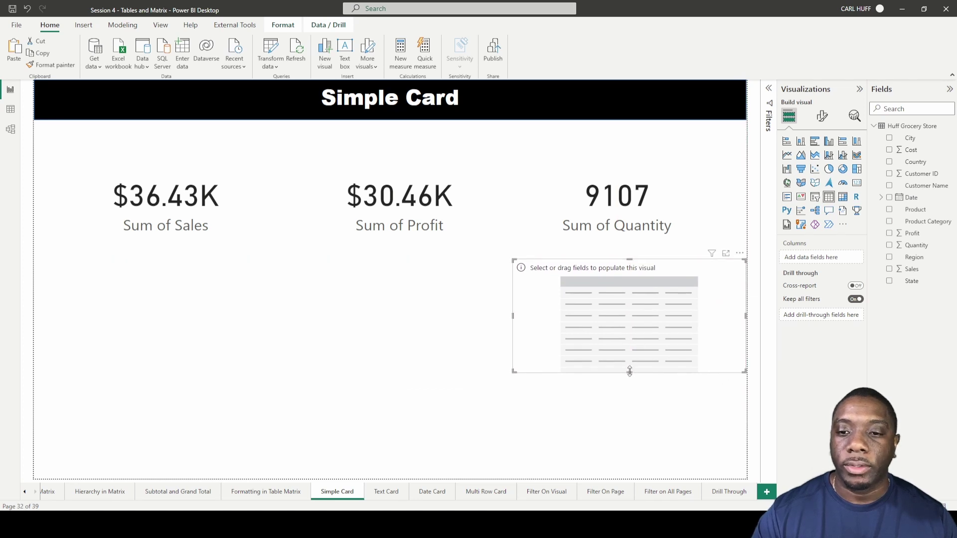
left_click_drag(630, 371, 629, 465)
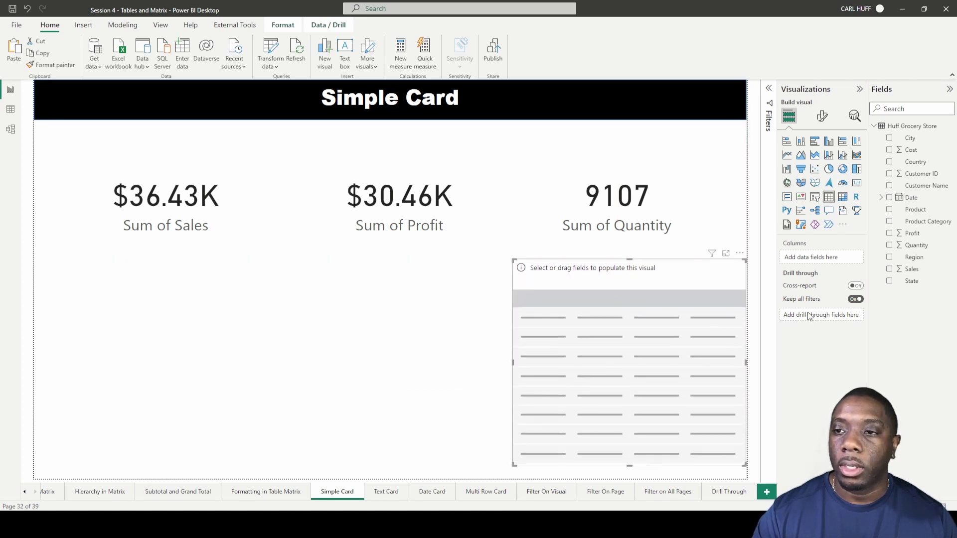
left_click(889, 221)
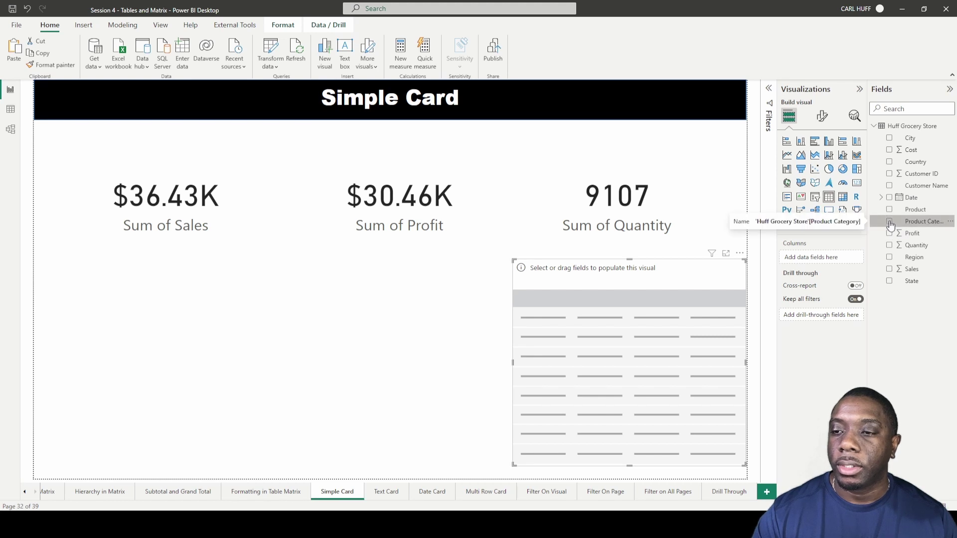
left_click(890, 270)
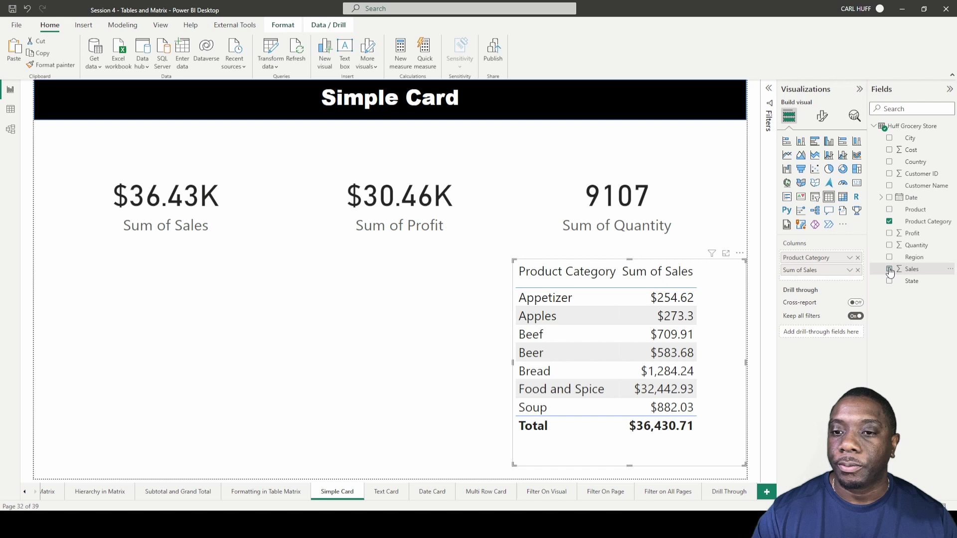
left_click(587, 301)
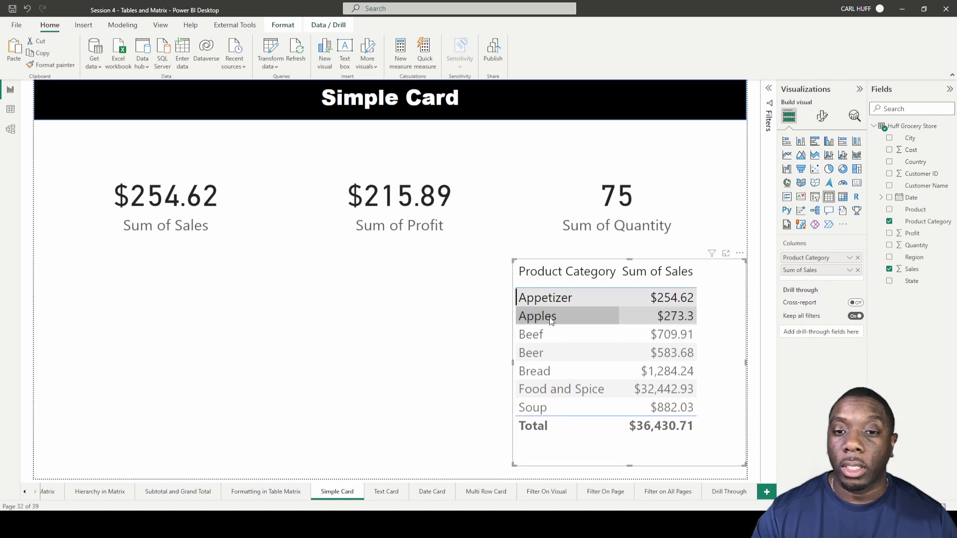
left_click(382, 326)
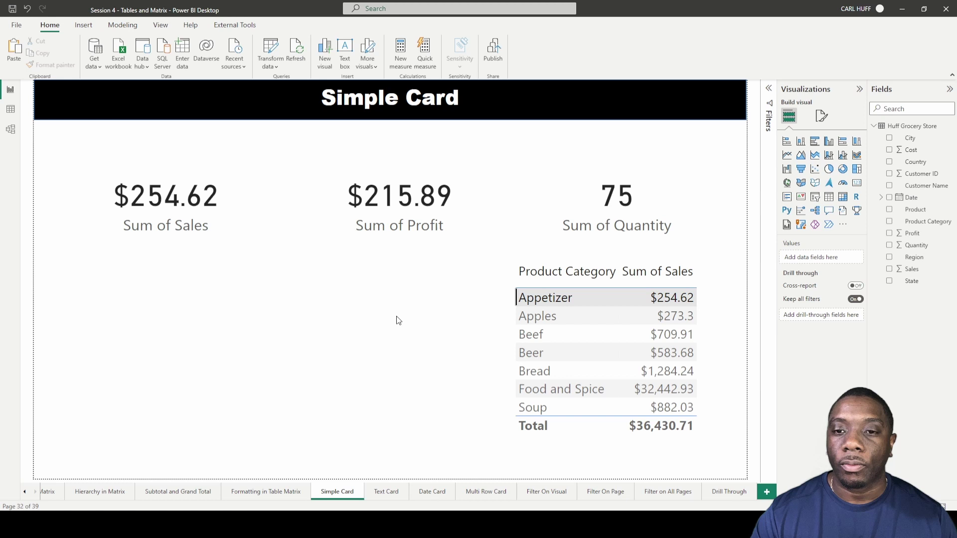
left_click(543, 295)
left_click(357, 312)
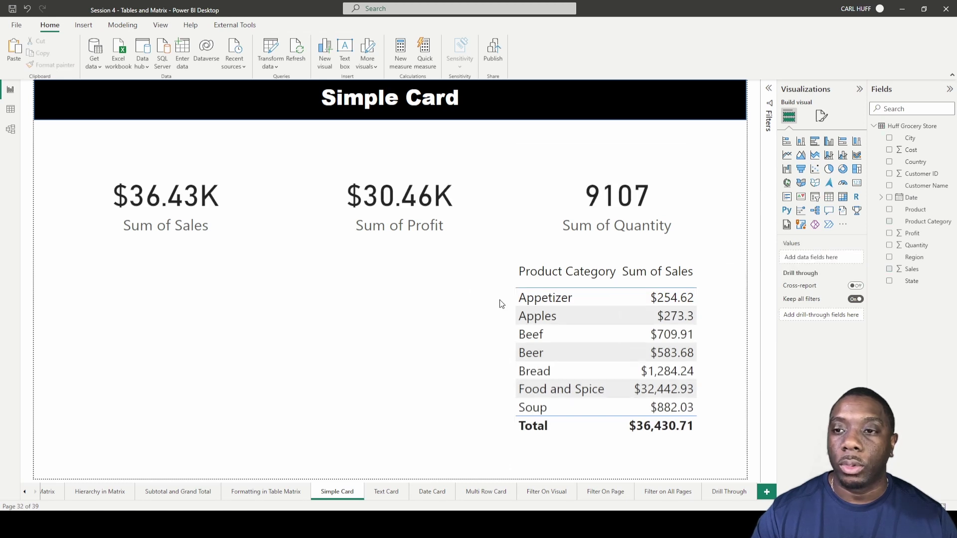
- Build a widened Sum of Profit by Region pie chart and filter the page to its Northeast slice
left_click(828, 169)
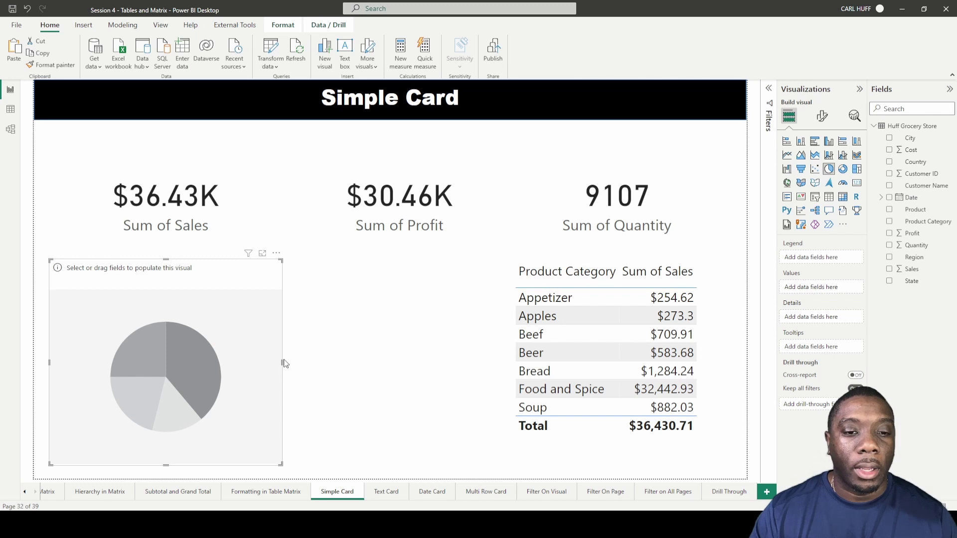
left_click_drag(282, 361, 468, 363)
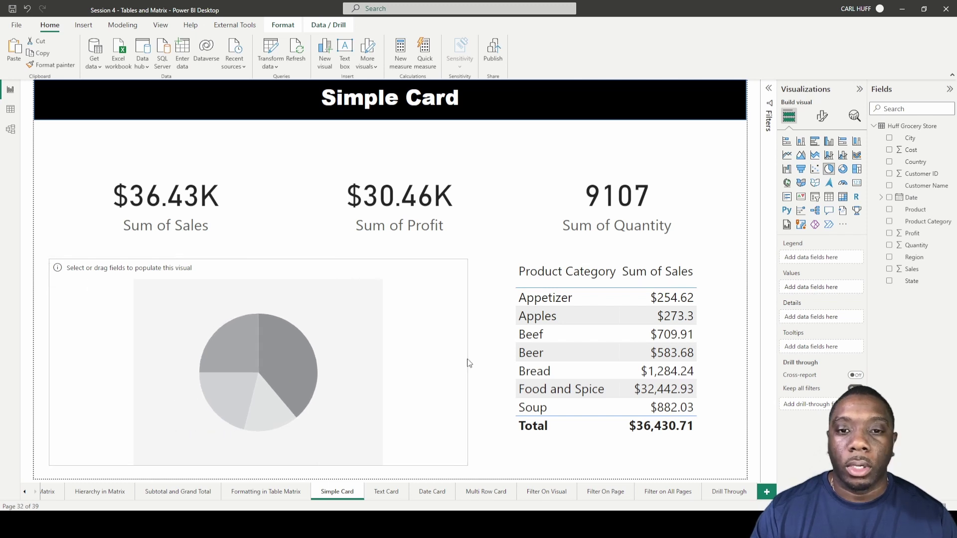
left_click(889, 258)
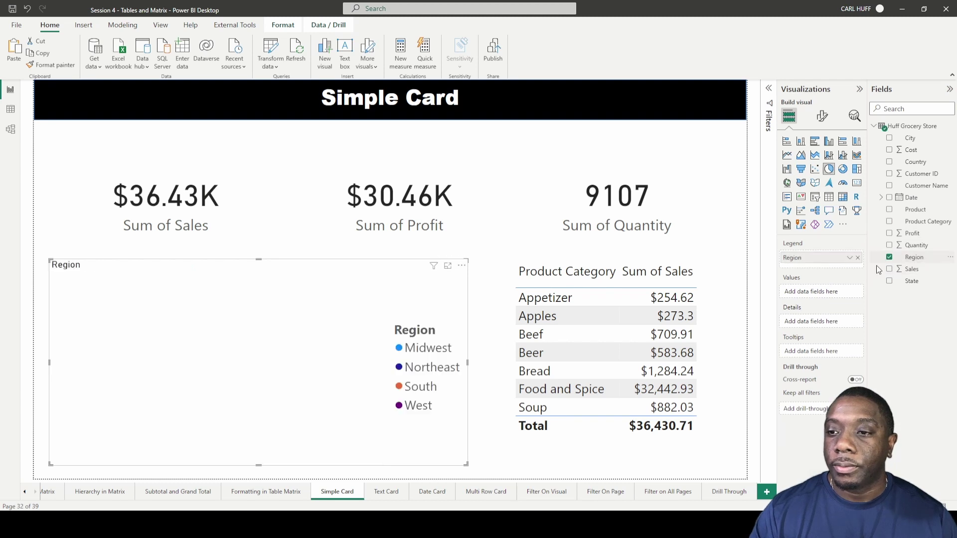
left_click(889, 233)
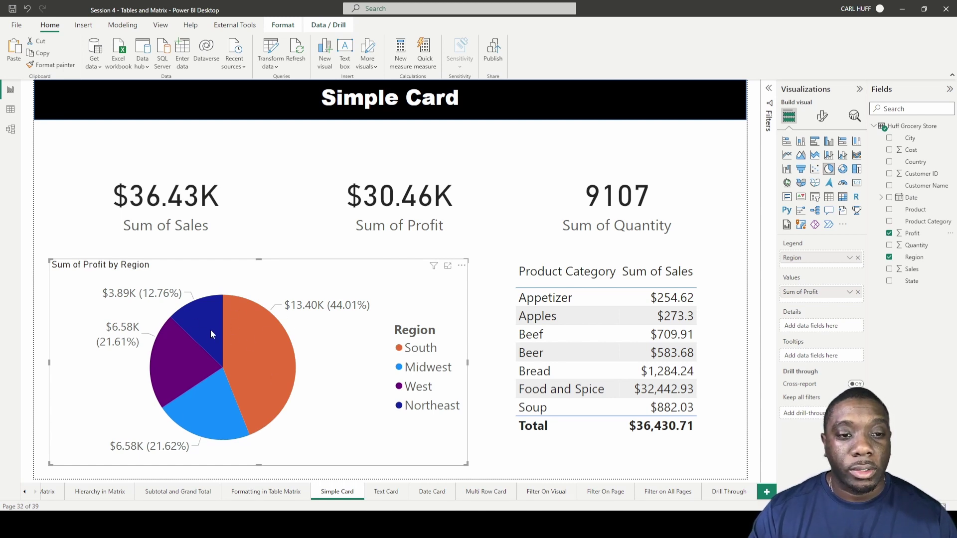
mouse_move(206, 323)
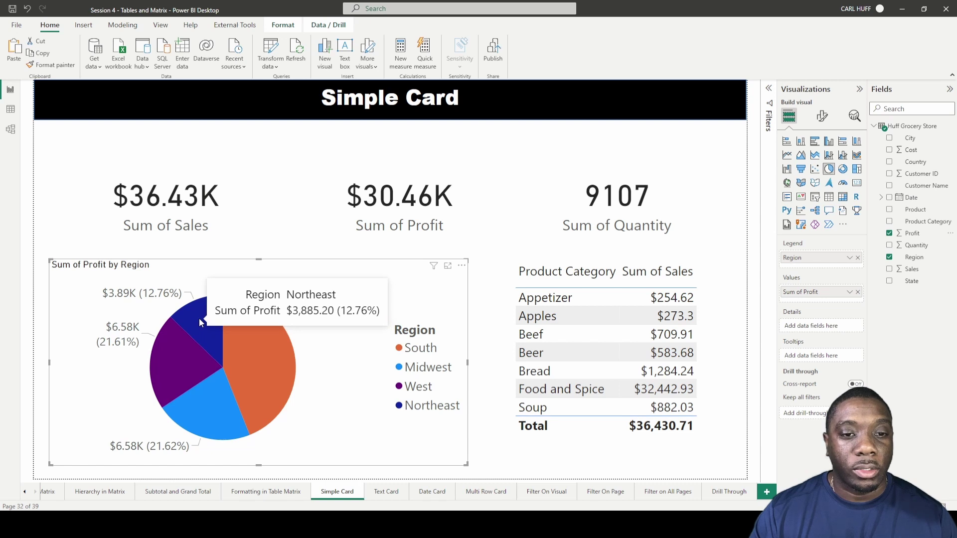
left_click(199, 320)
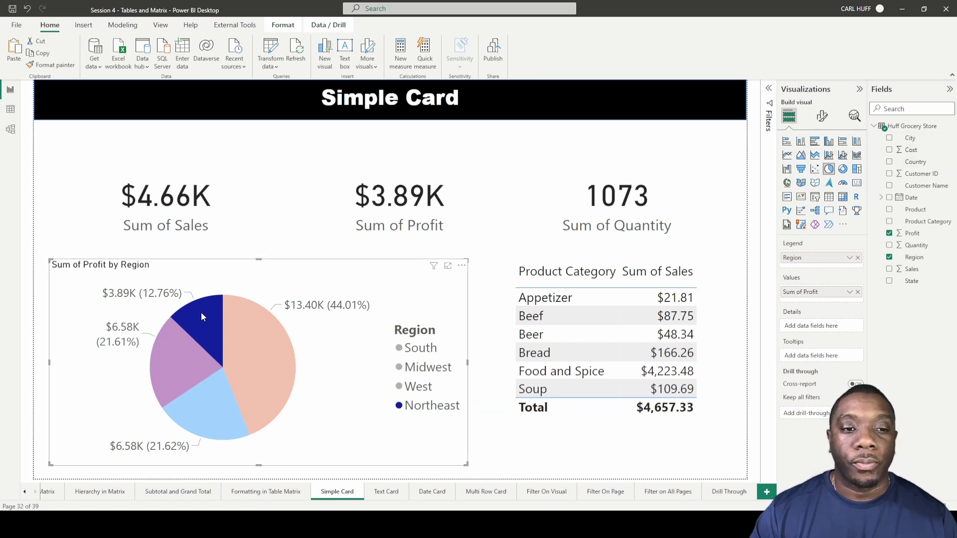
- Remove the Northeast cross-filter, restoring the cards to $36.43K, $30.46K and 9107
left_click(199, 317)
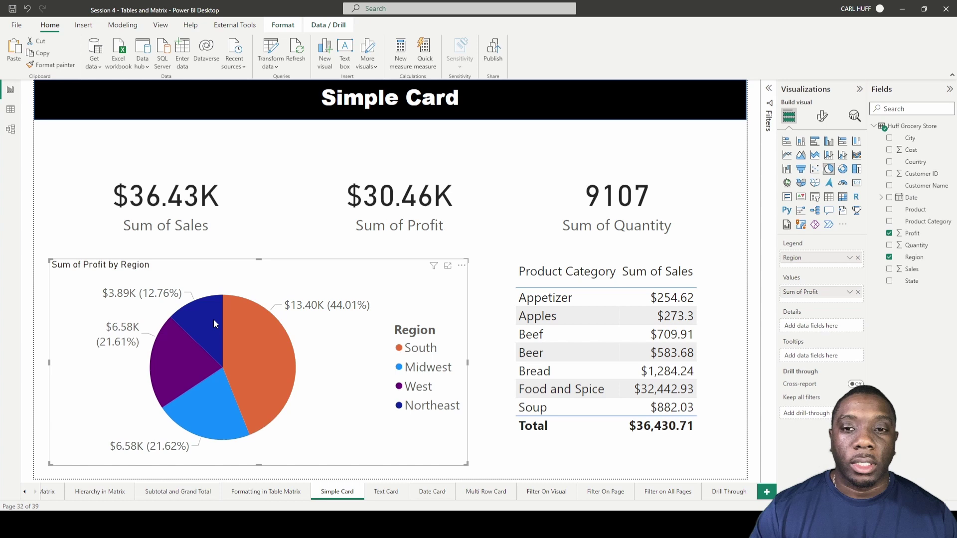
- Move the Sales, Profit and Quantity cards up to a common top line
left_click(487, 311)
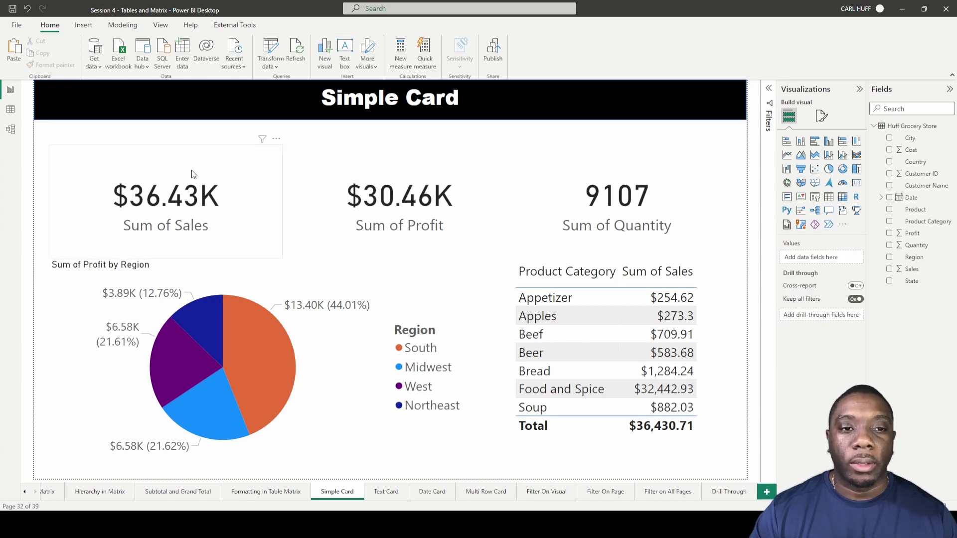
left_click(210, 186)
left_click(370, 195, "ctrl")
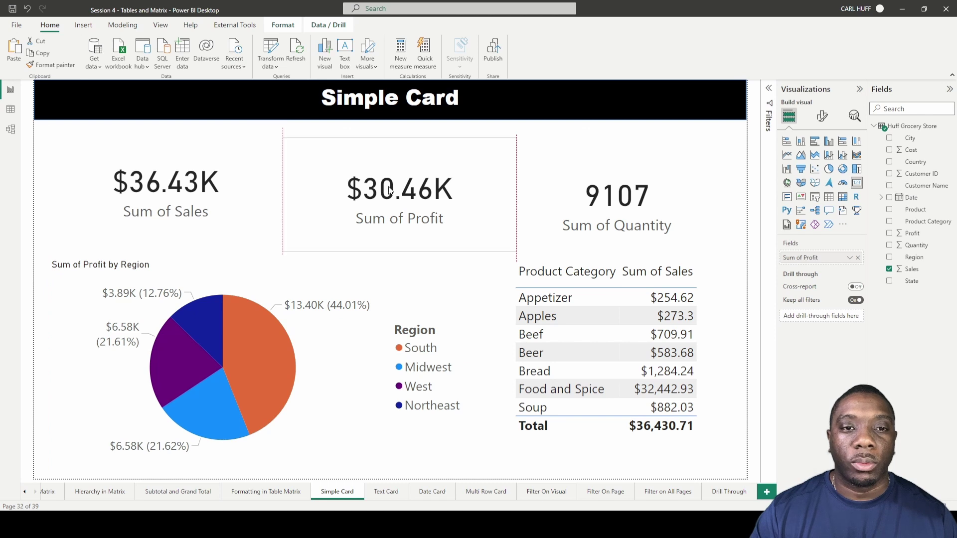
left_click_drag(389, 196, 400, 178)
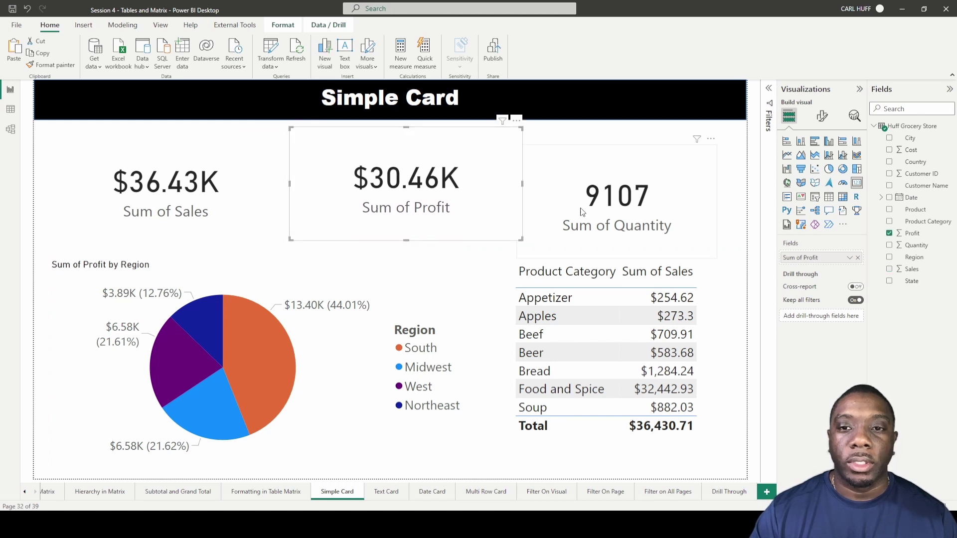
left_click_drag(582, 208, 607, 197)
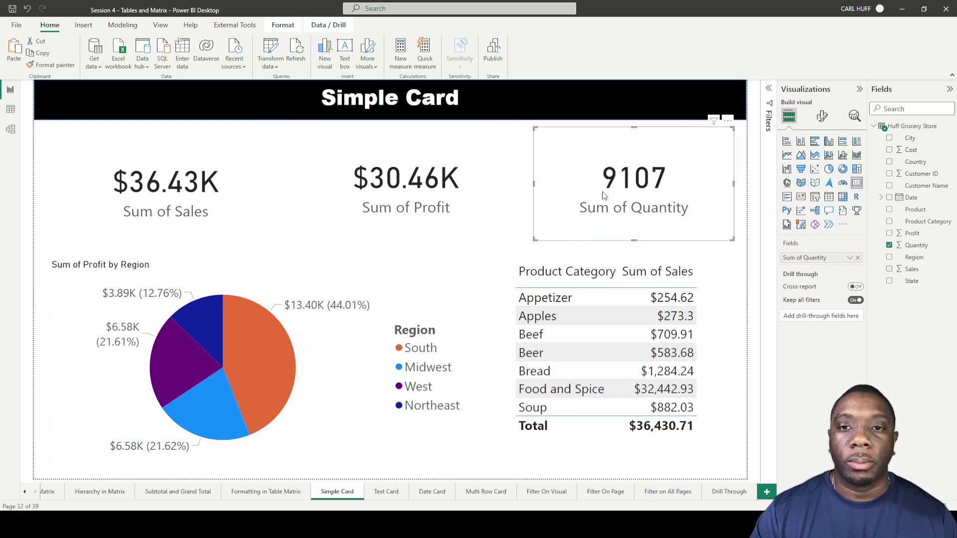
- Distribute the three selected cards horizontally with Format > Align
left_click_drag(744, 250, 26, 116)
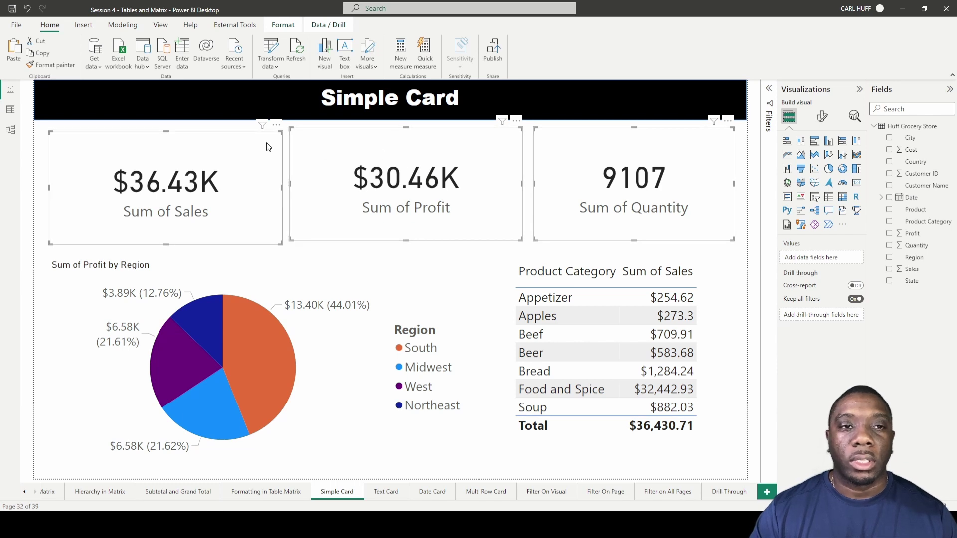
left_click(289, 25)
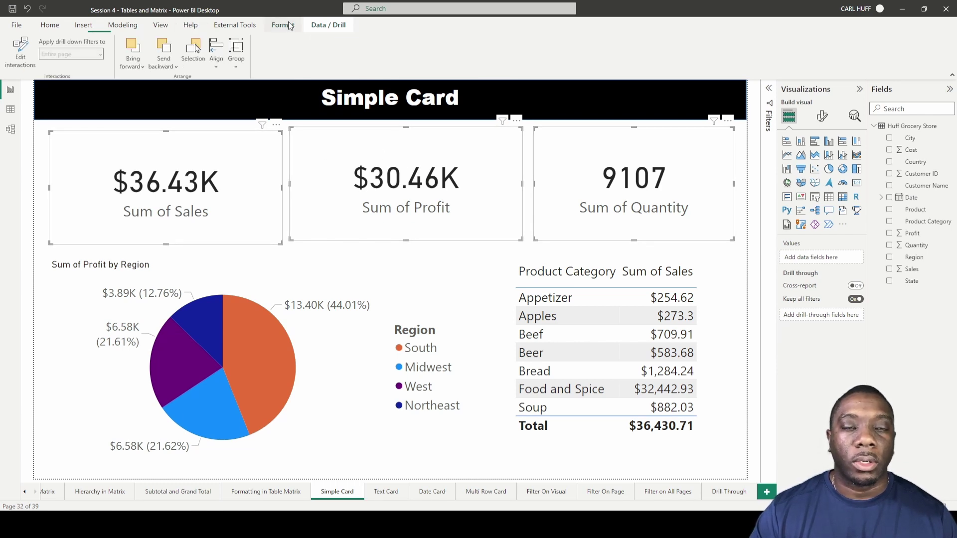
left_click(217, 63)
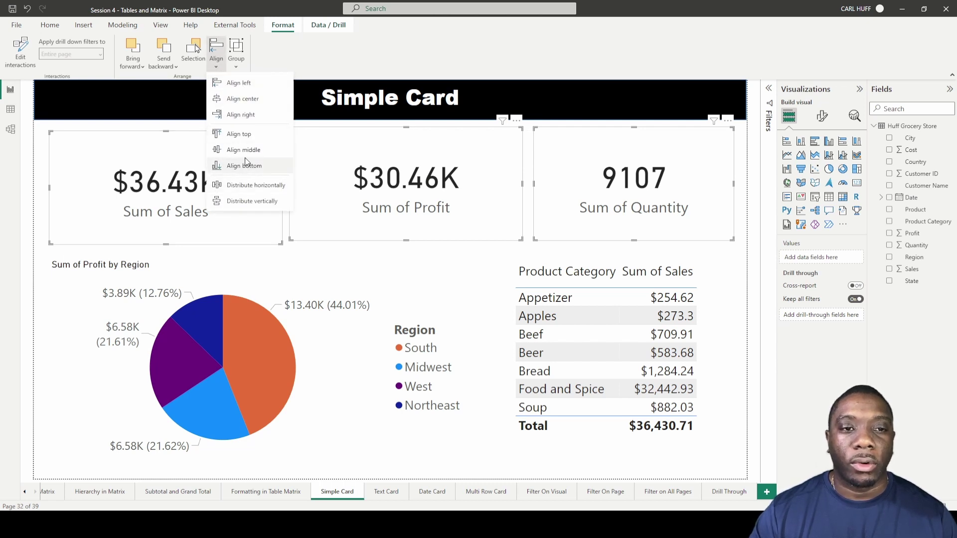
left_click(253, 192)
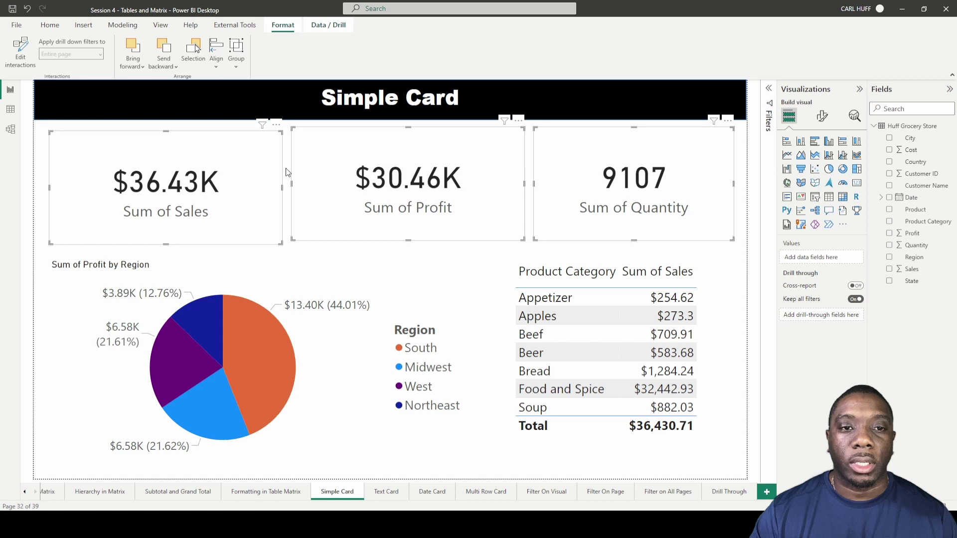
left_click(286, 209)
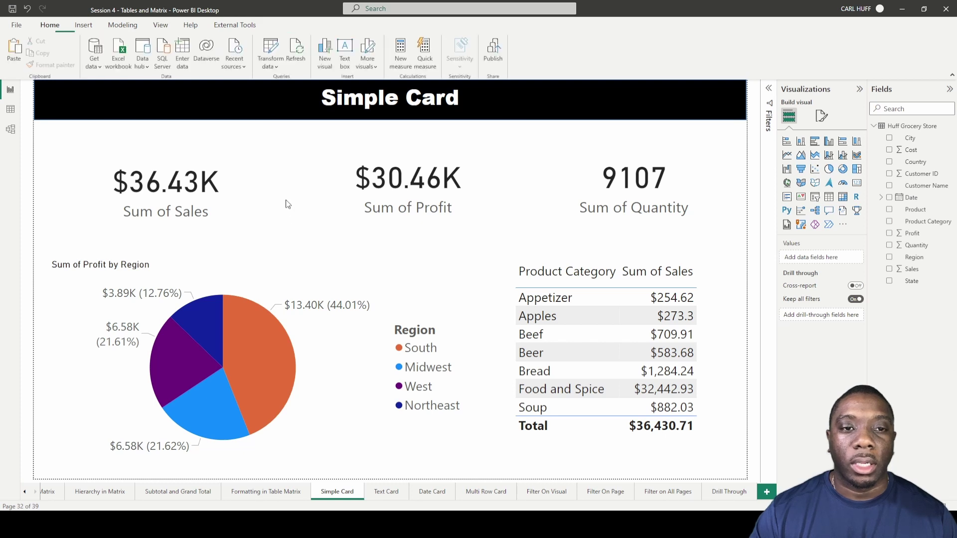
left_click(248, 150)
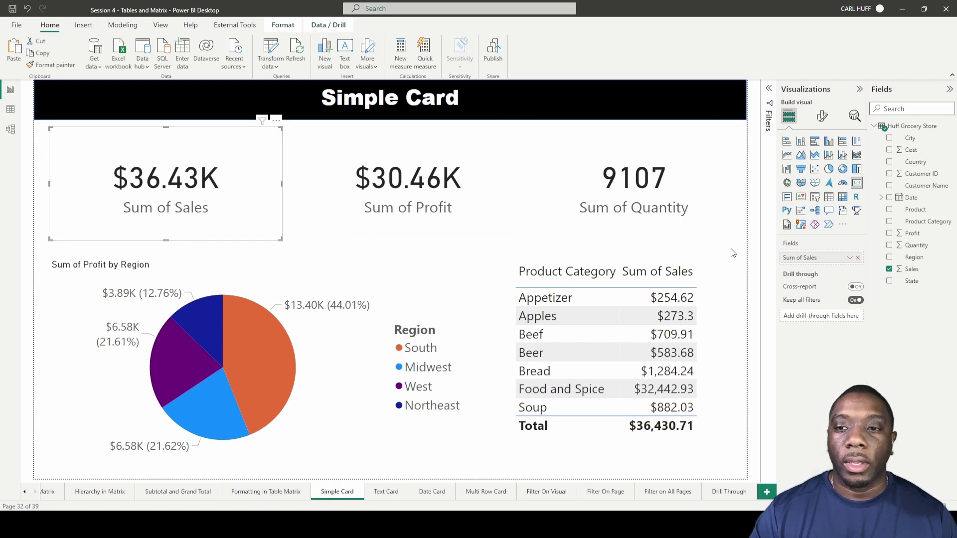
- Turn on a black Visual border with 20 px rounded corners for all three cards
left_click_drag(740, 248, 37, 118)
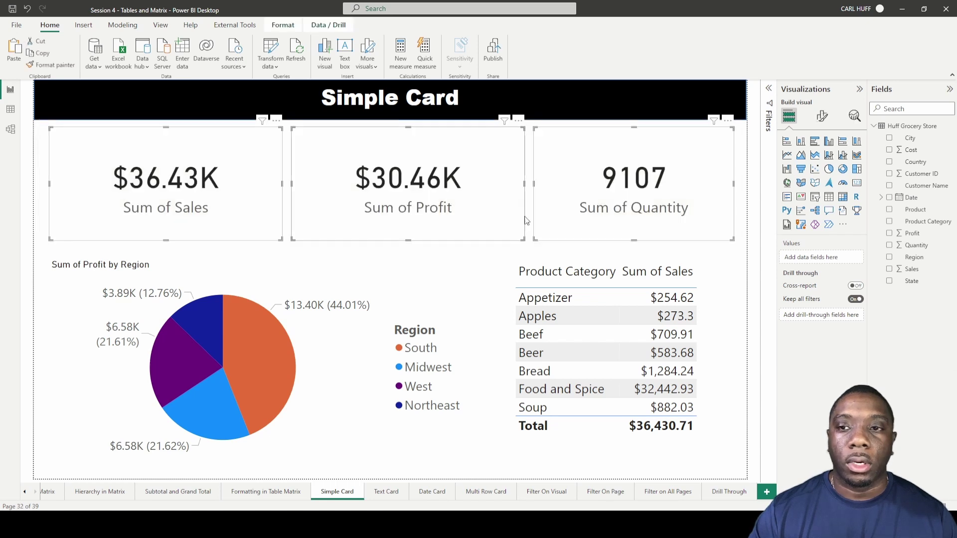
left_click(820, 123)
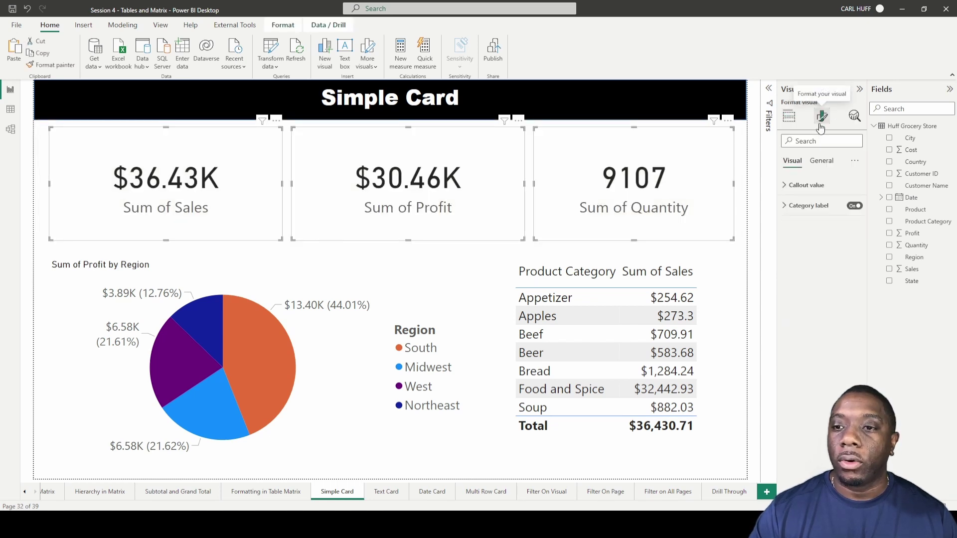
left_click(818, 162)
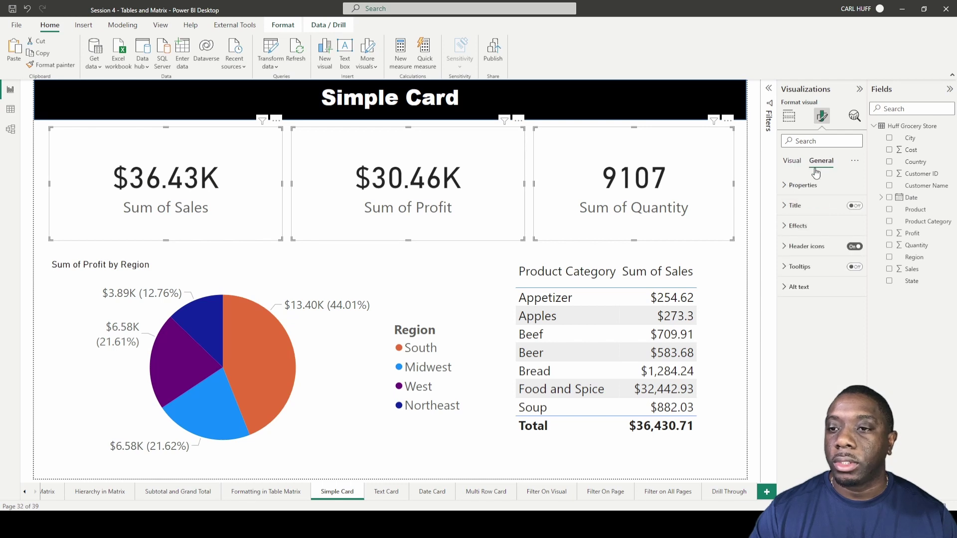
left_click(785, 227)
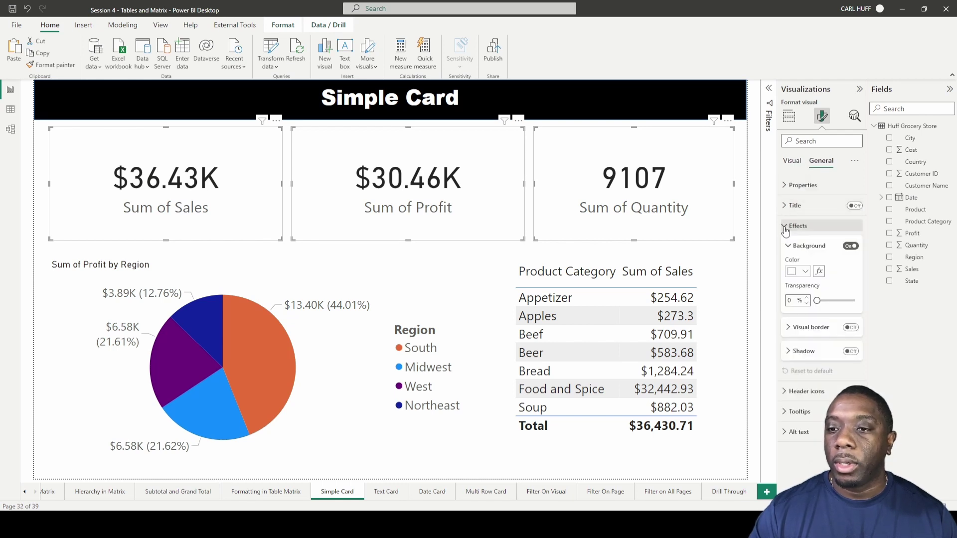
left_click(848, 329)
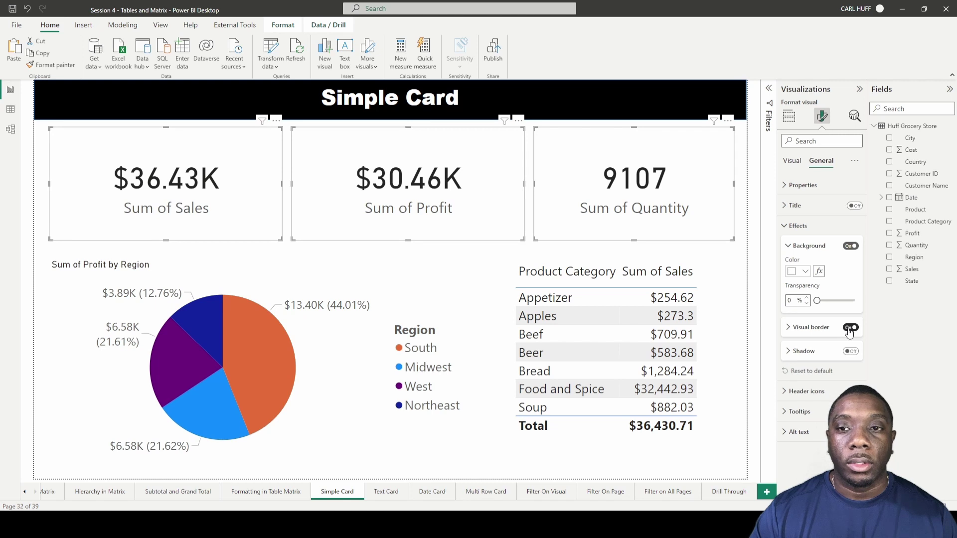
left_click(791, 329)
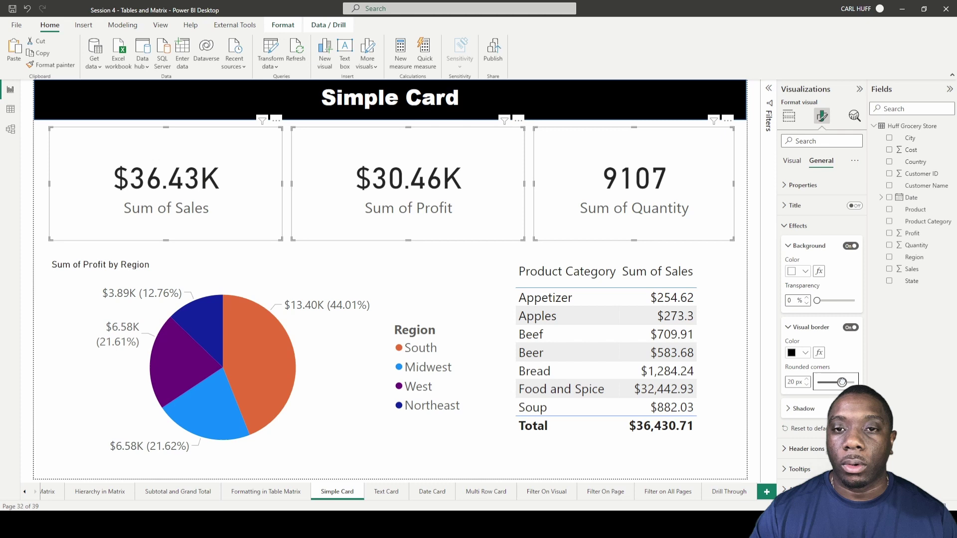
left_click_drag(846, 382, 846, 381)
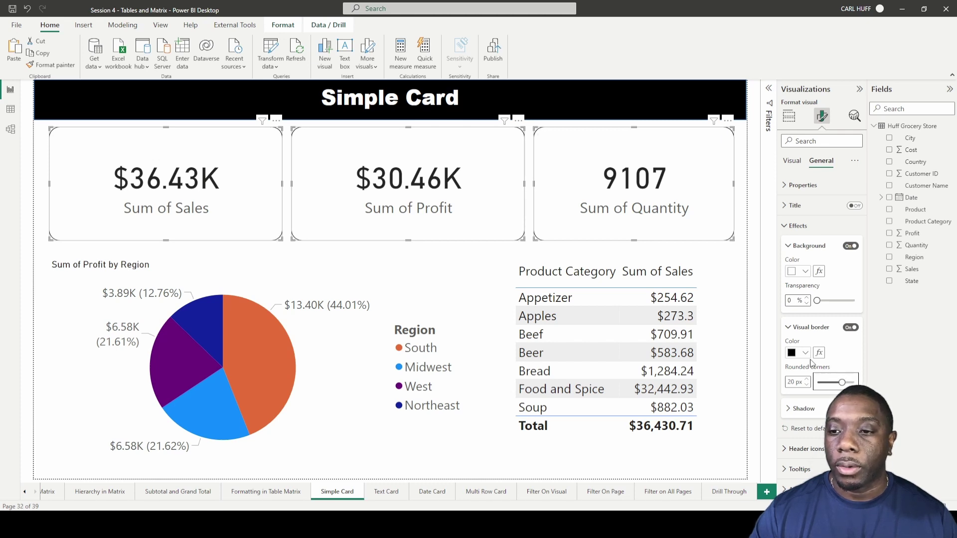
- Turn Shadow on and Visual border and Background off for the three cards
left_click(788, 329)
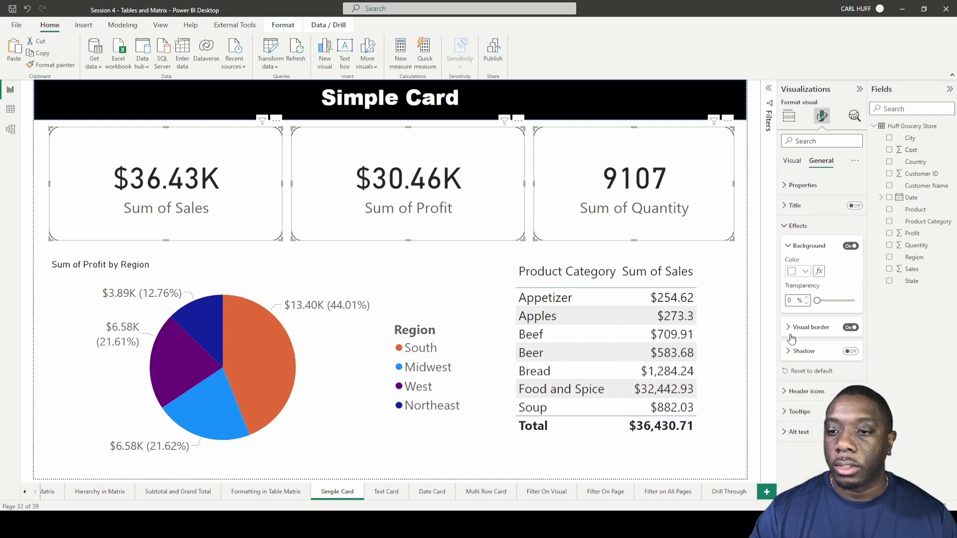
left_click(851, 351)
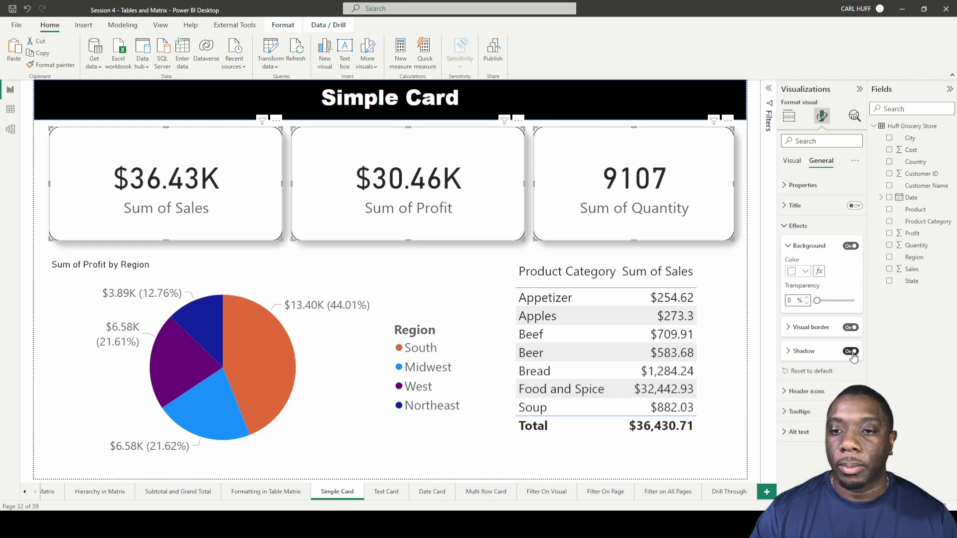
left_click(851, 328)
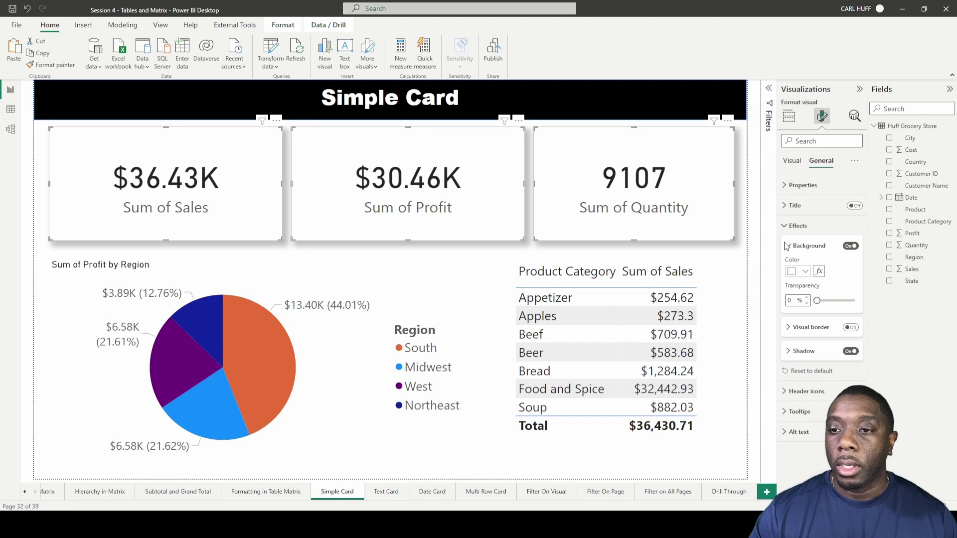
left_click(851, 247)
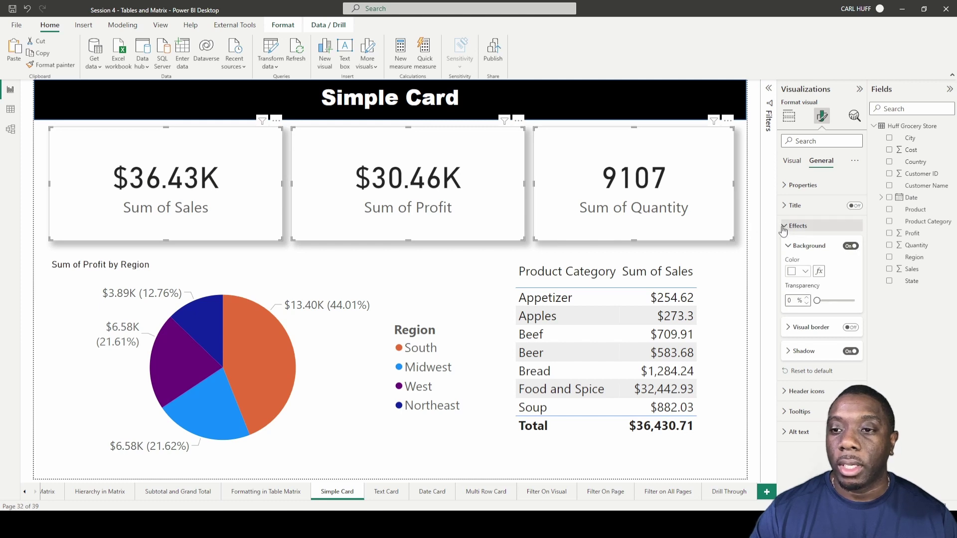
left_click(744, 248)
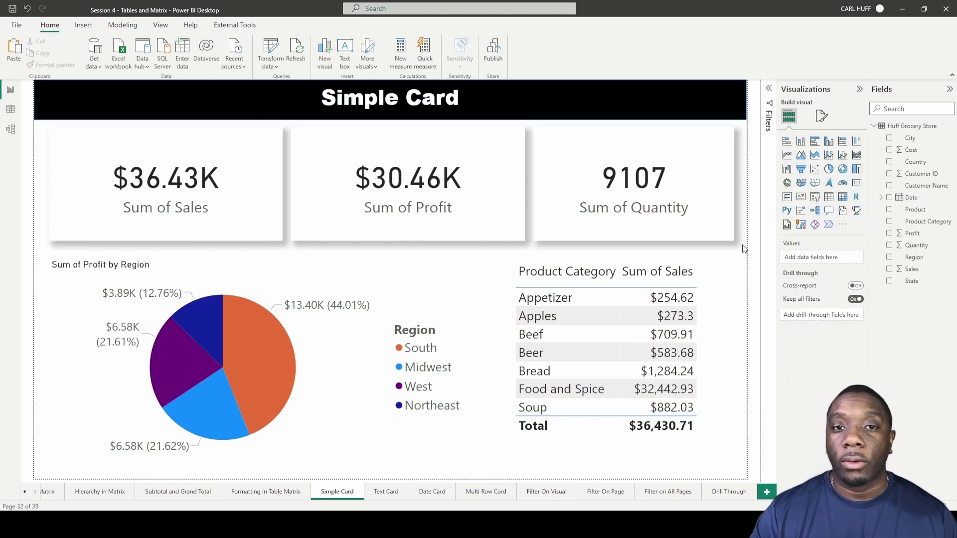